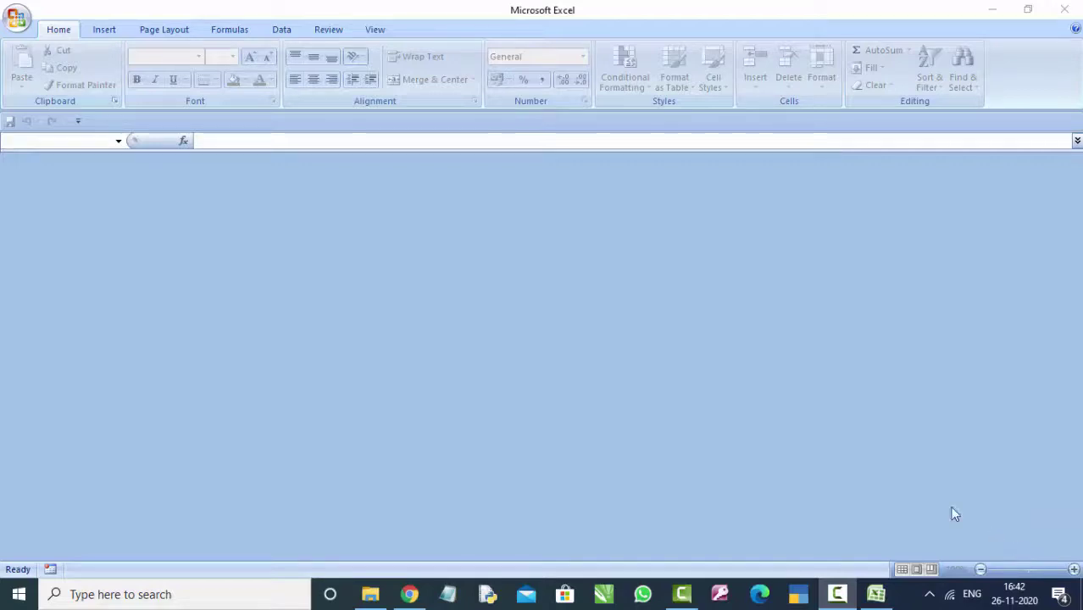
Step: Create a new blank workbook, Book4, and zoom the sheet to 130%
{"action": "left_click", "coordinate": [12, 19]}
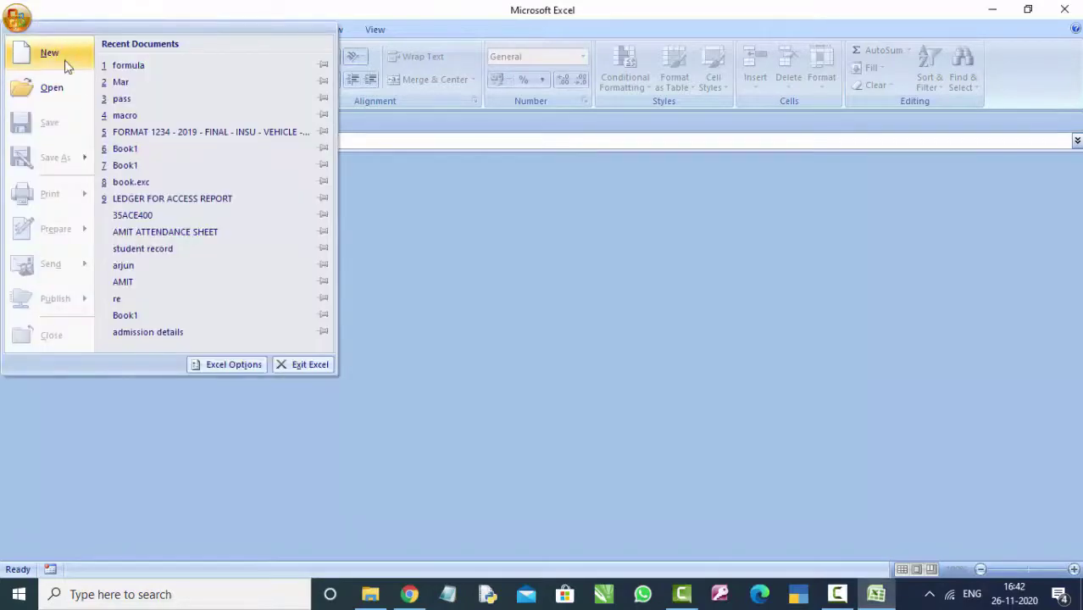
{"action": "left_click", "coordinate": [64, 59]}
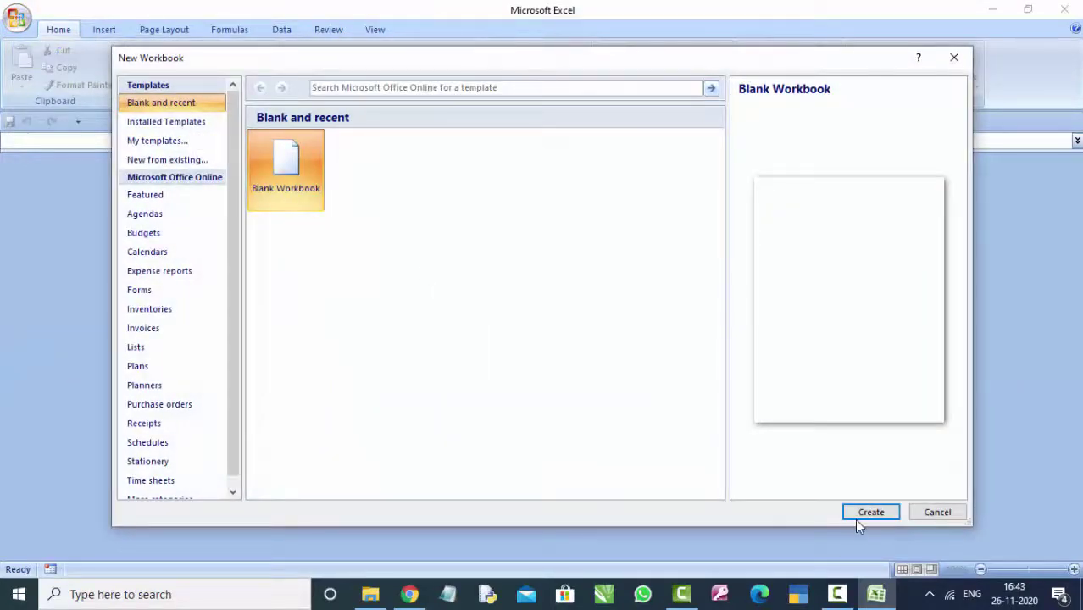
{"action": "left_click", "coordinate": [856, 517]}
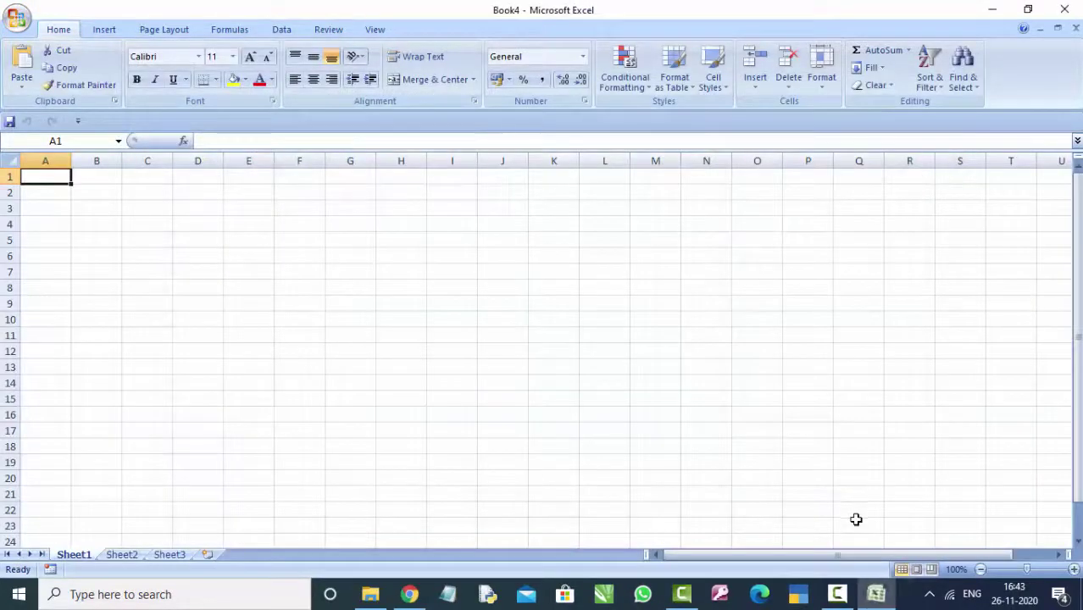
{"action": "left_click", "coordinate": [1075, 570]}
{"action": "left_click", "coordinate": [1074, 570]}
{"action": "left_click", "coordinate": [1074, 569]}
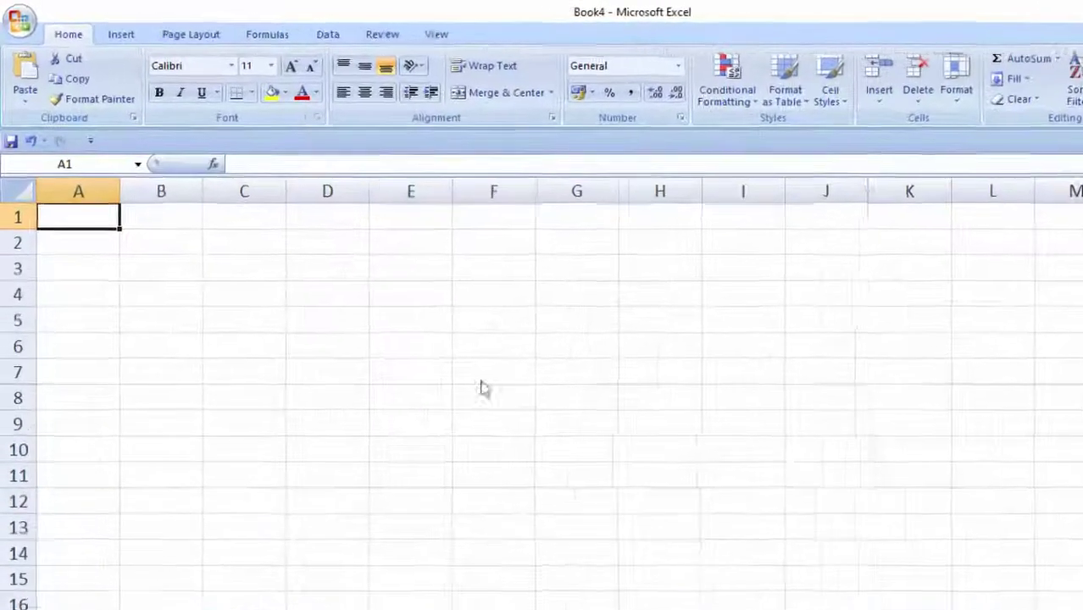
Step: Enter 57578 in cell B2, briefly starting a =spe formula in C2
{"action": "left_click", "coordinate": [141, 200]}
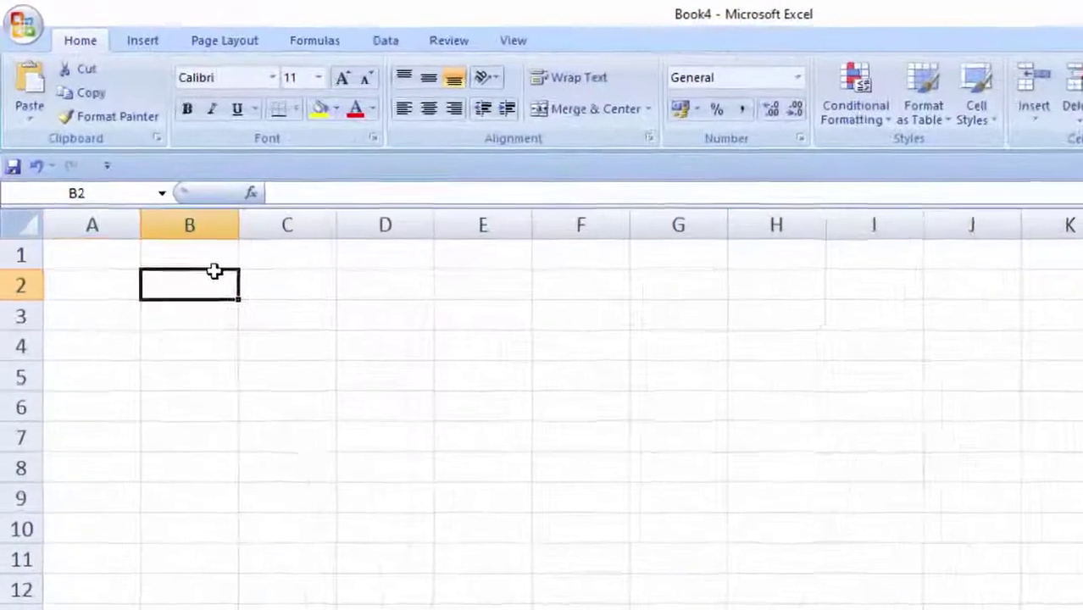
{"action": "type", "text": "57578"}
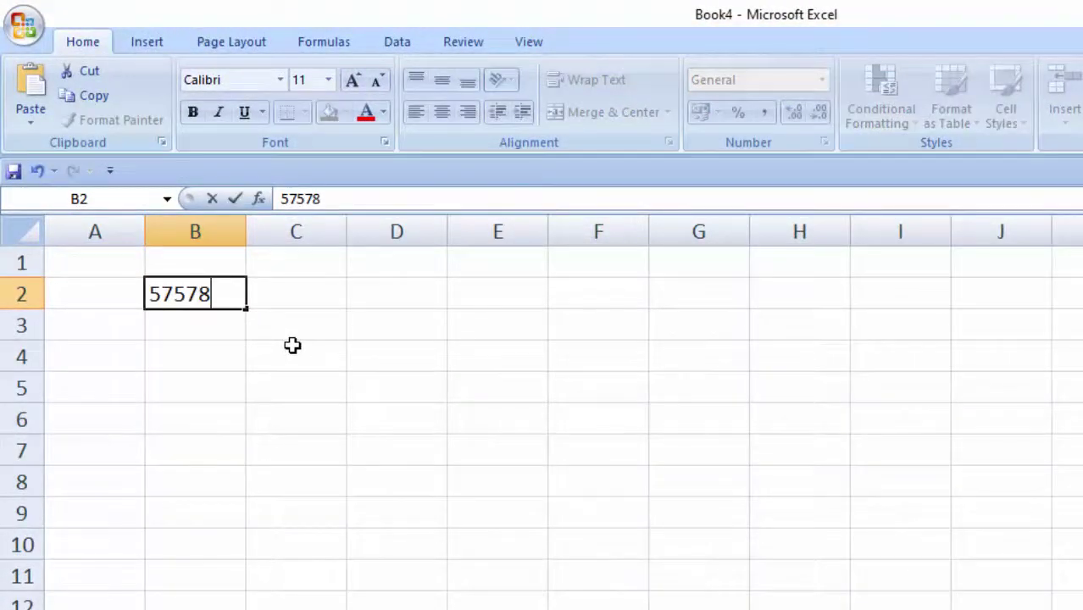
{"action": "key", "text": "Tab"}
{"action": "type", "text": "="}
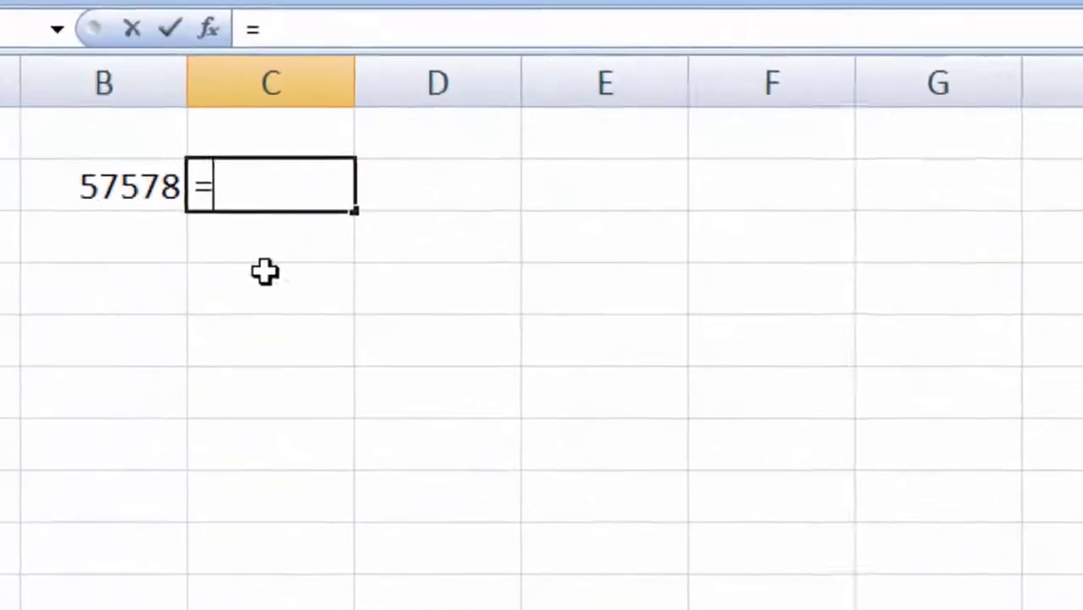
{"action": "type", "text": "s"}
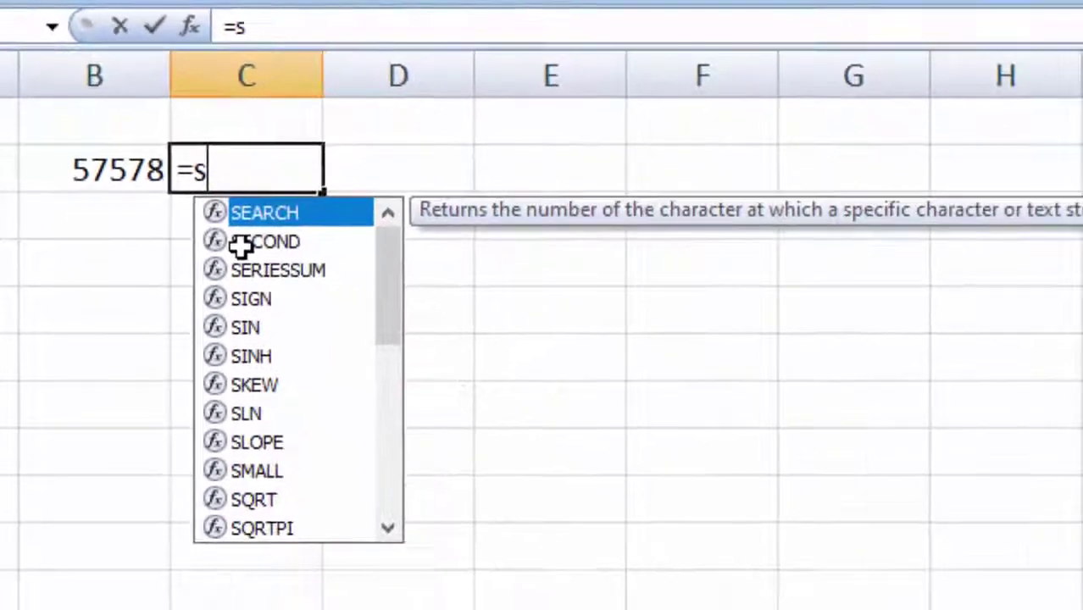
{"action": "type", "text": "pe"}
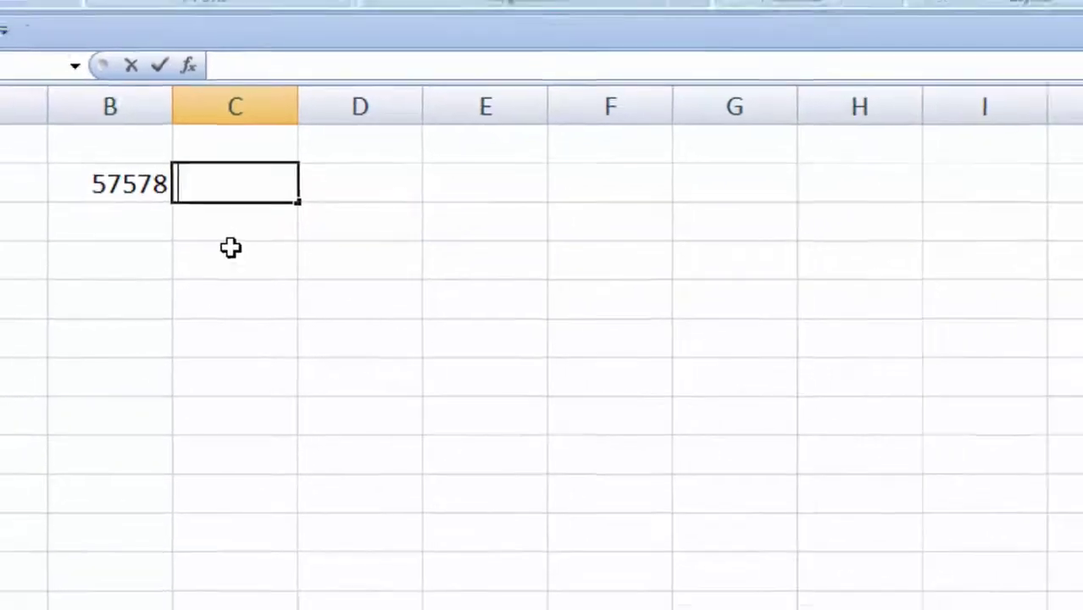
{"action": "left_click", "coordinate": [238, 268]}
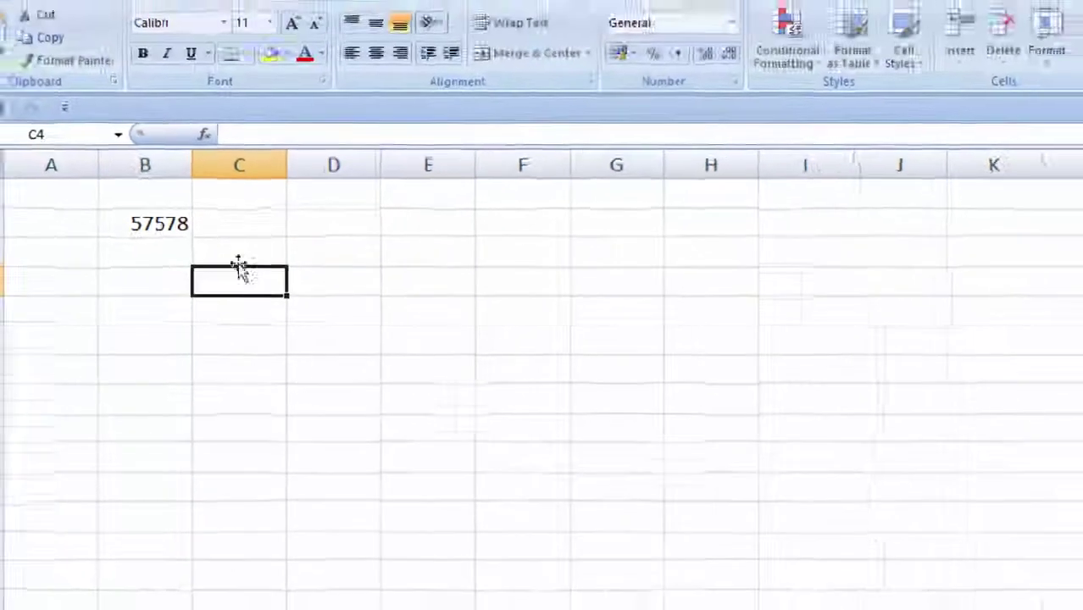
{"action": "left_click", "coordinate": [247, 246]}
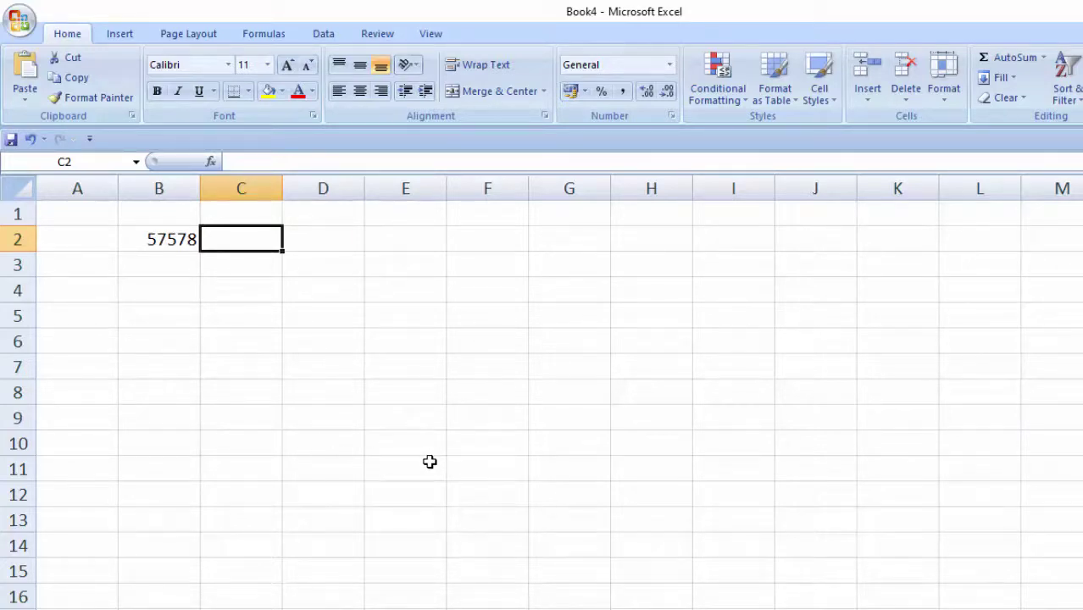
Step: Open the Visual Basic editor with Alt+F11 and insert a new Module1
{"action": "key", "text": "alt"}
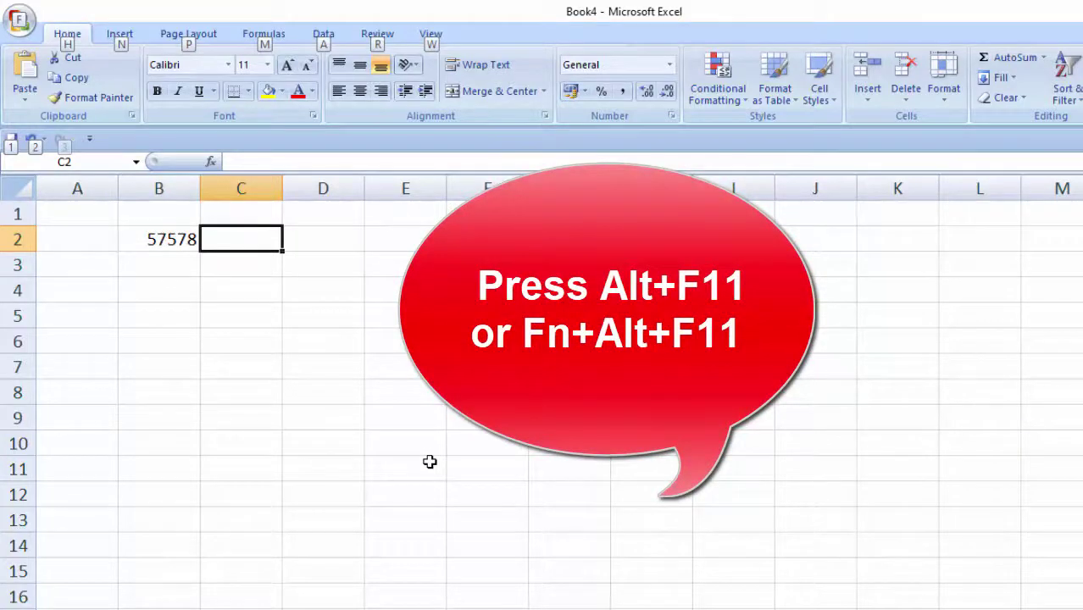
{"action": "key", "text": "alt+F11"}
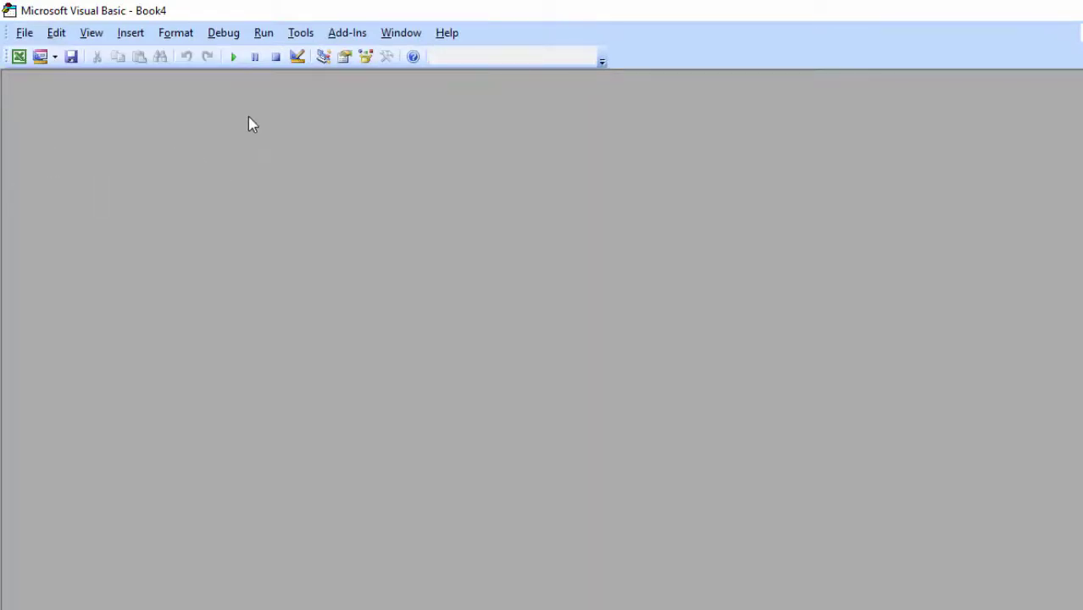
{"action": "left_click", "coordinate": [115, 38]}
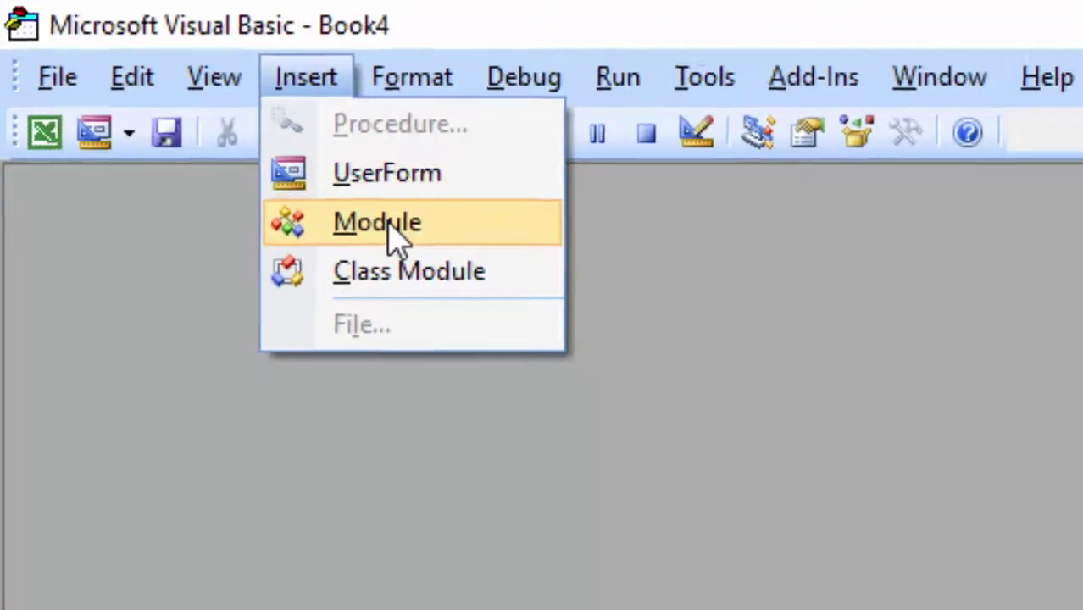
{"action": "left_click", "coordinate": [402, 234]}
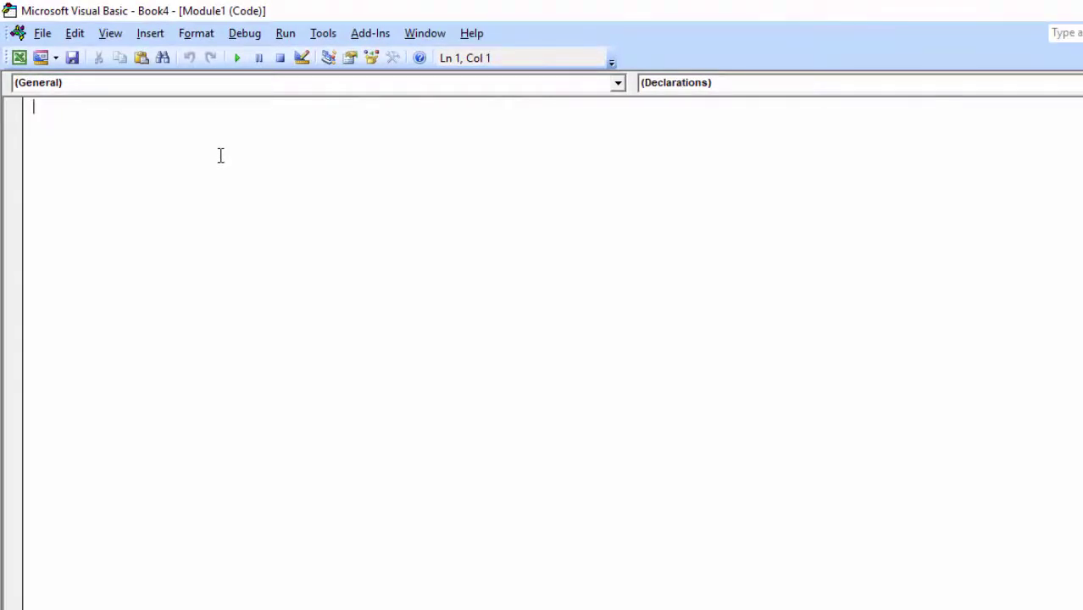
Step: Paste the SpellNumber rupee-and-paise conversion code into Module1 and return to its top
{"action": "key", "text": "ctrl+v"}
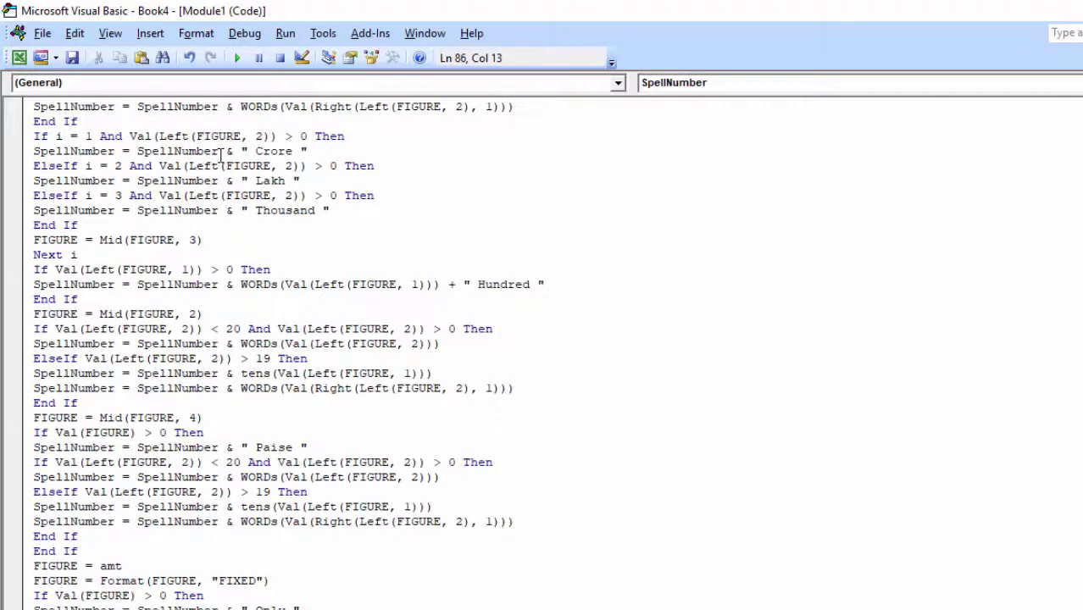
{"action": "scroll", "coordinate": [222, 154], "scroll_direction": "up", "scroll_amount": 1}
{"action": "scroll", "coordinate": [254, 121], "scroll_direction": "up", "scroll_amount": 6}
{"action": "scroll", "coordinate": [254, 121], "scroll_direction": "up", "scroll_amount": 3}
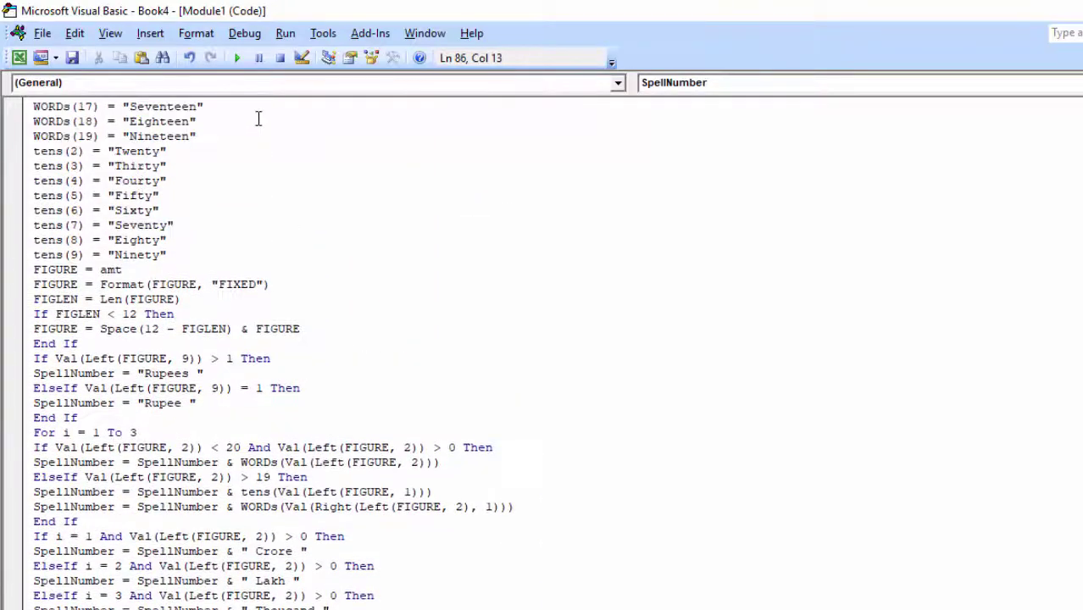
{"action": "scroll", "coordinate": [259, 119], "scroll_direction": "up", "scroll_amount": 4}
{"action": "scroll", "coordinate": [259, 119], "scroll_direction": "up", "scroll_amount": 3}
{"action": "scroll", "coordinate": [260, 119], "scroll_direction": "up", "scroll_amount": 1}
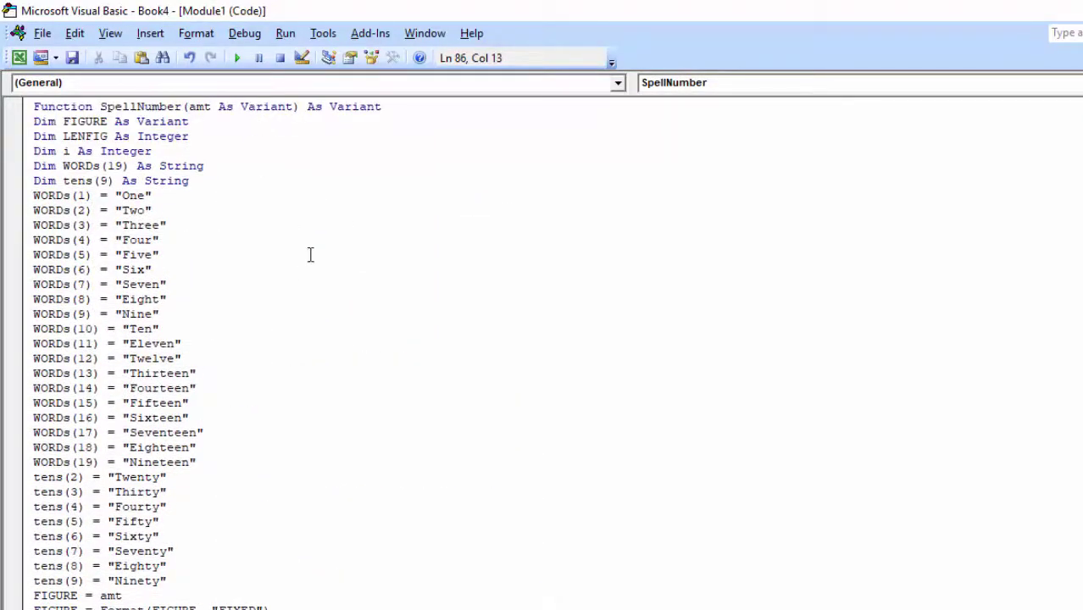
Step: Save the workbook to the Desktop as the Excel Macro-Enabled Workbook file1.xlsm
{"action": "left_click", "coordinate": [72, 59]}
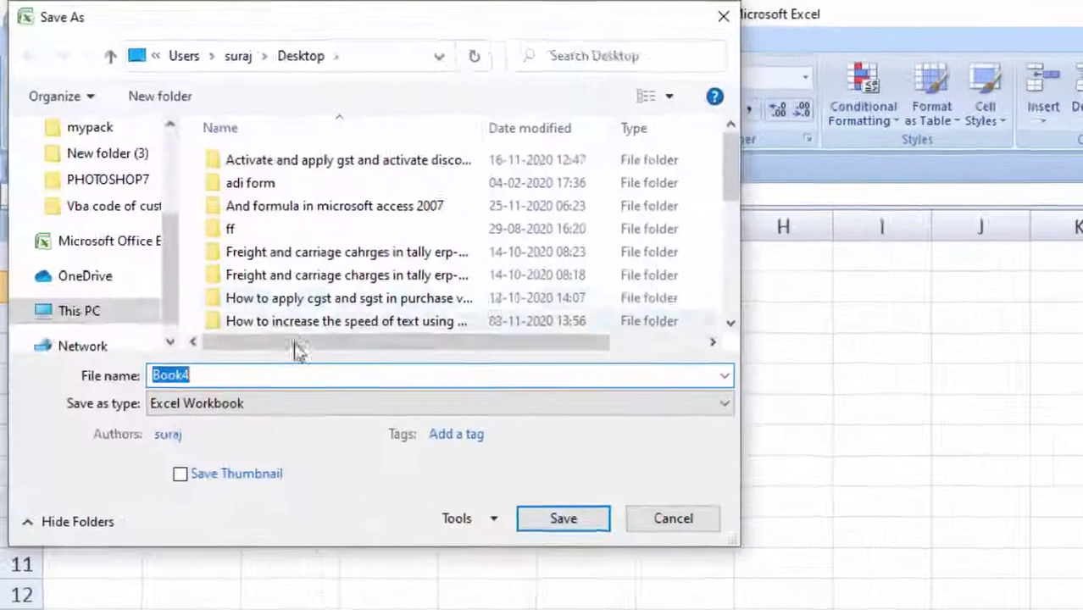
{"action": "left_click", "coordinate": [280, 405]}
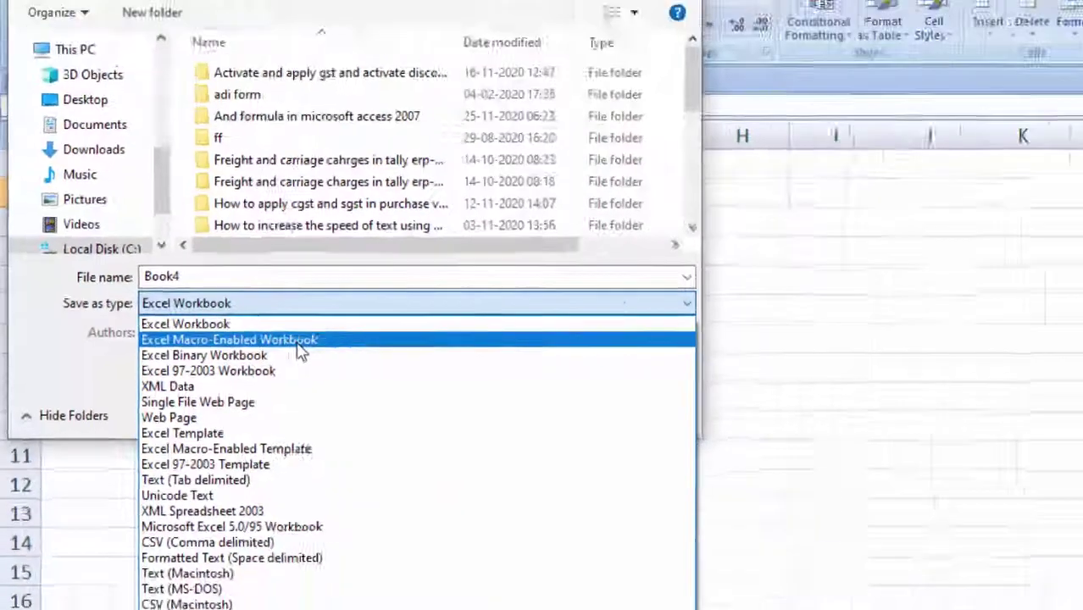
{"action": "left_click", "coordinate": [289, 337]}
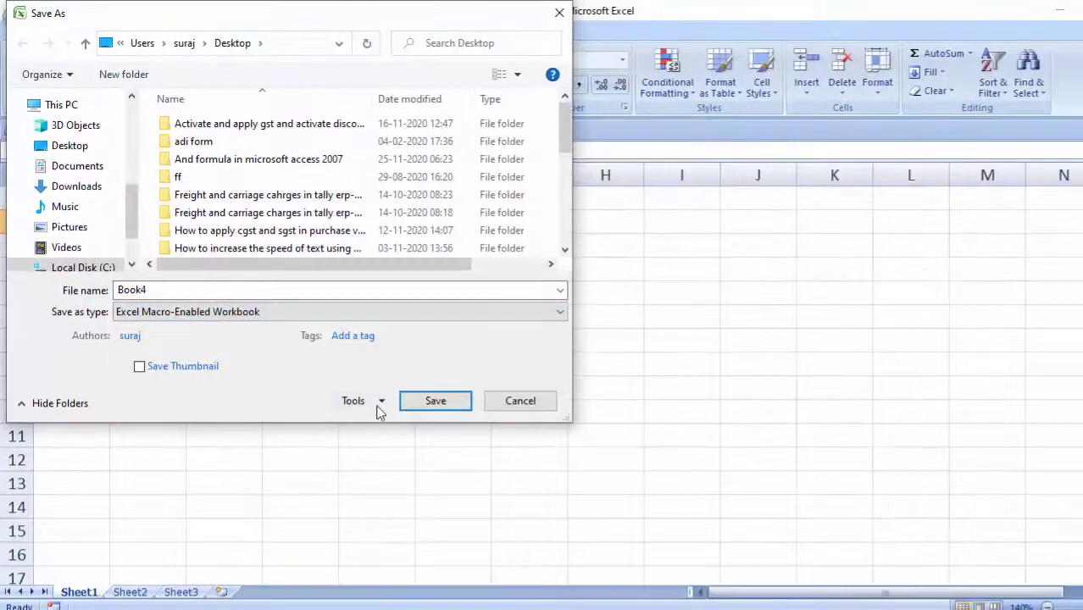
{"action": "left_click", "coordinate": [66, 145]}
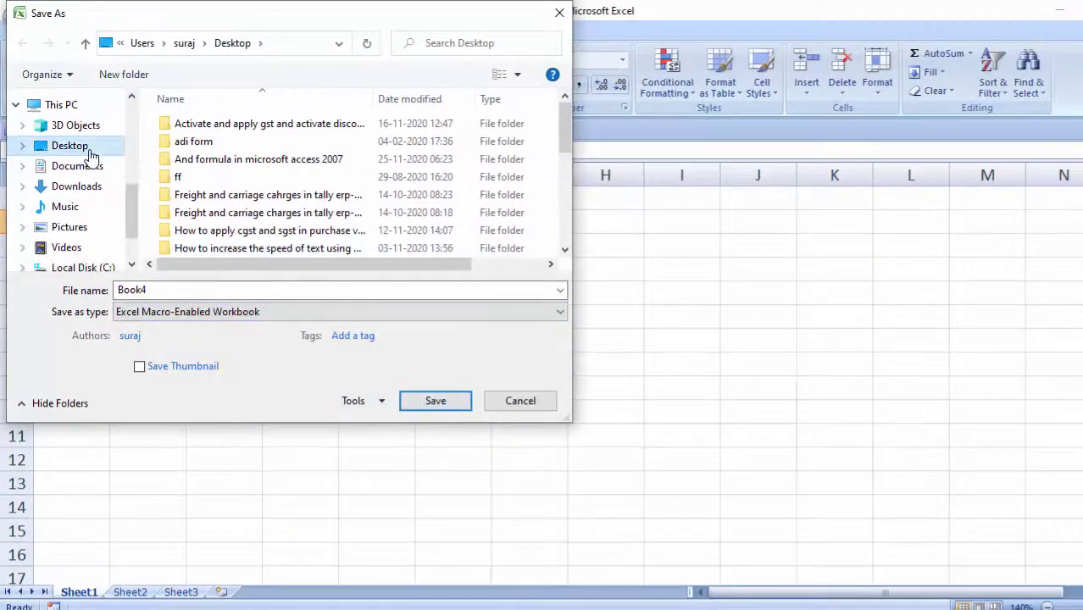
{"action": "double_click", "coordinate": [191, 294]}
{"action": "key", "text": "BackSpace"}
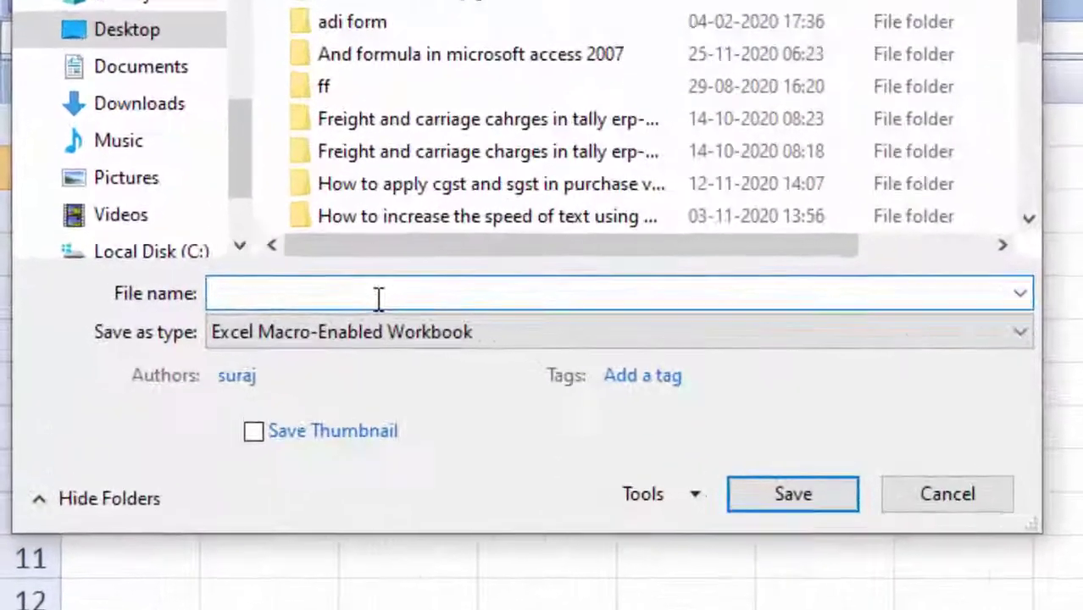
{"action": "type", "text": "file1"}
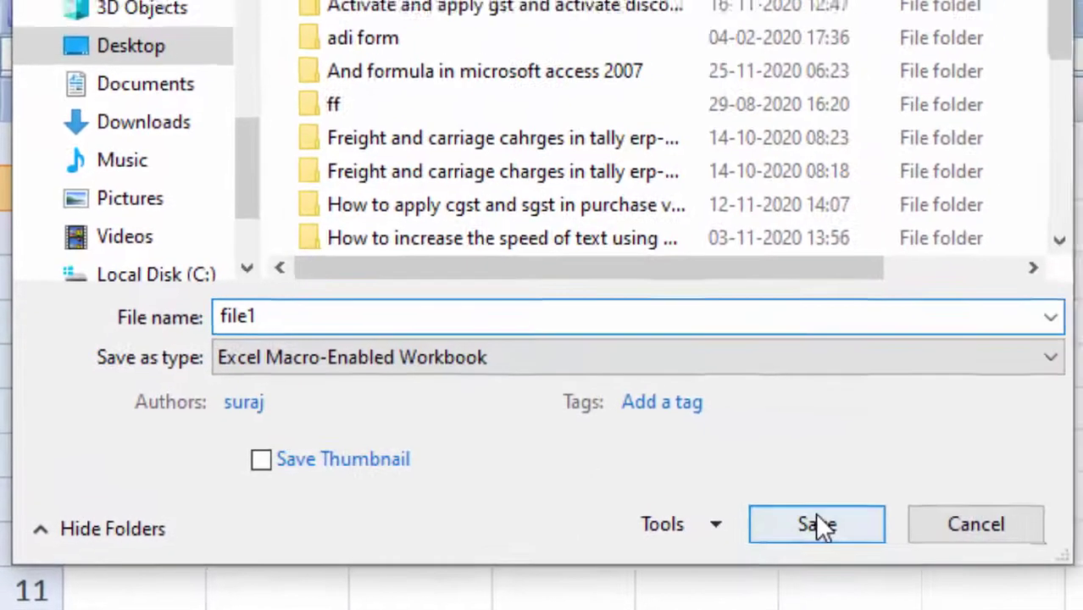
{"action": "left_click", "coordinate": [883, 517]}
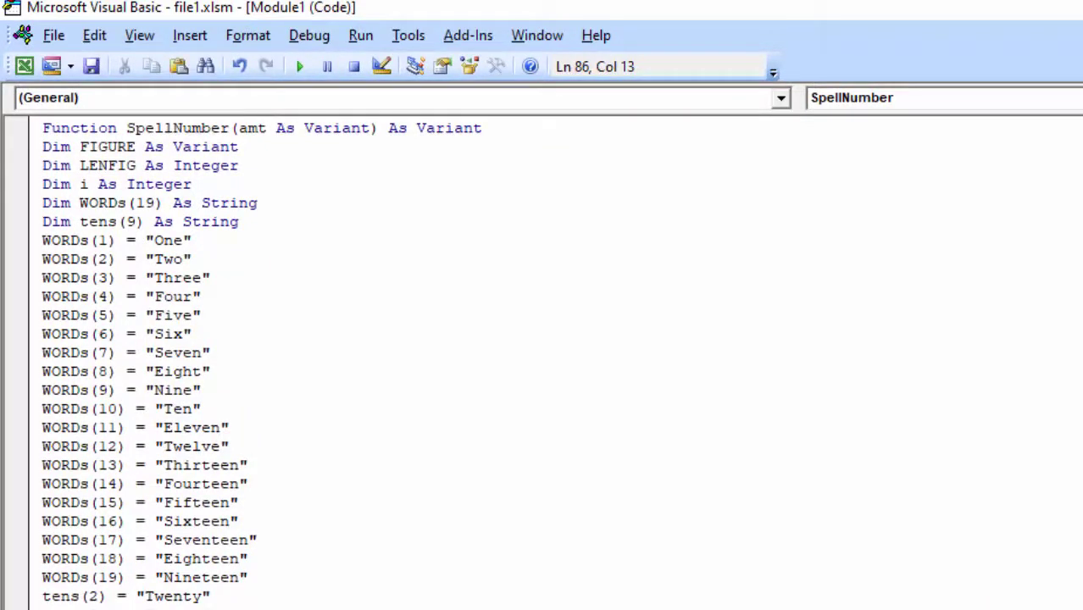
Step: Enter =SpellNumber(B2) in C2 so it reads 'Rupees FiftySeven Thousand Five Hundred SeventyEight Only'
{"action": "key", "text": "alt+F11"}
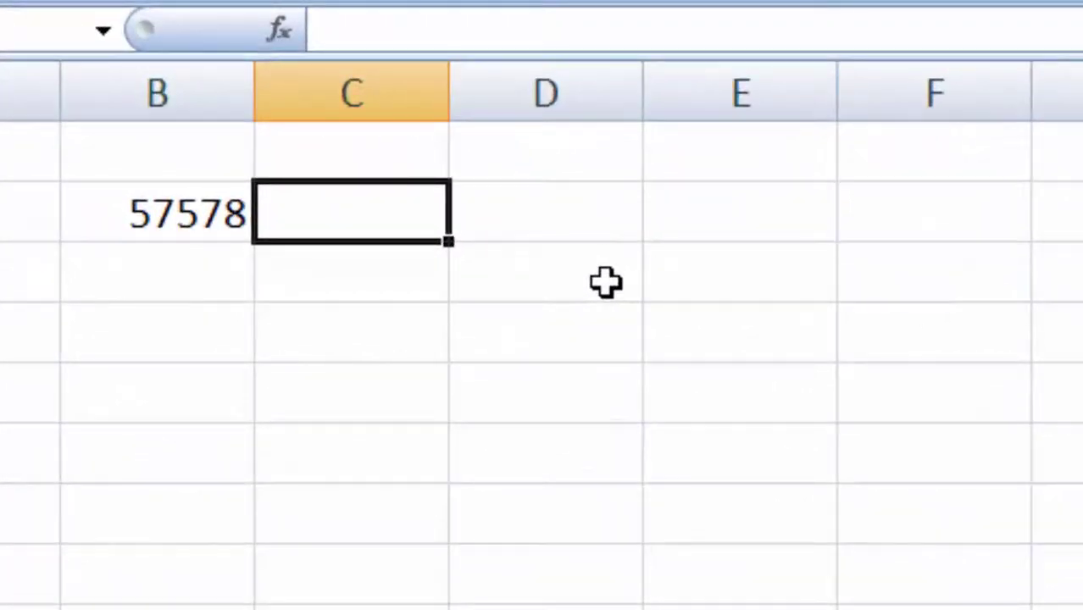
{"action": "type", "text": "=s"}
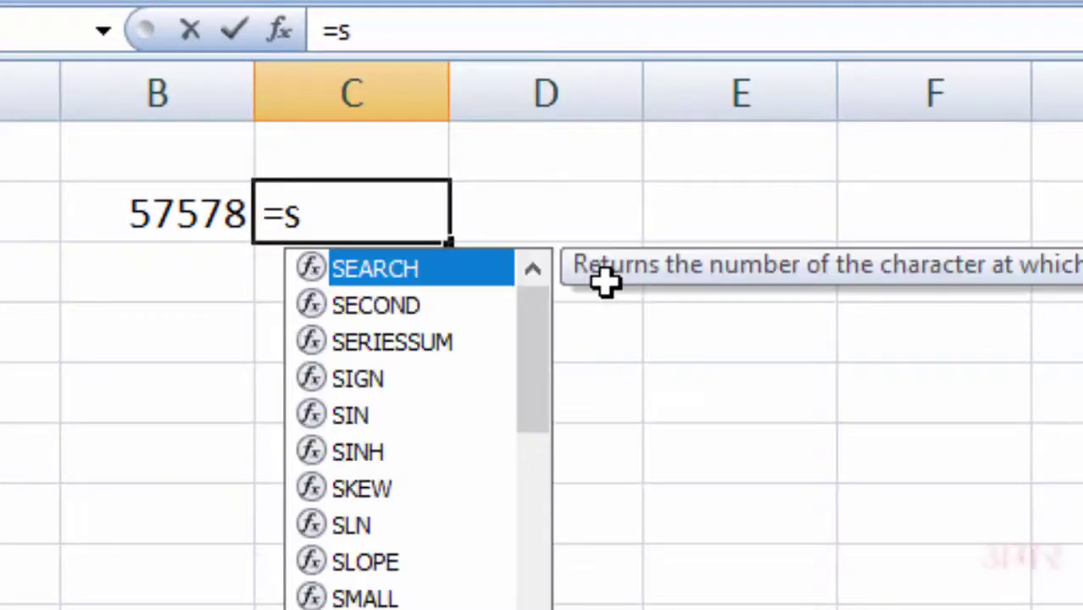
{"action": "type", "text": "p"}
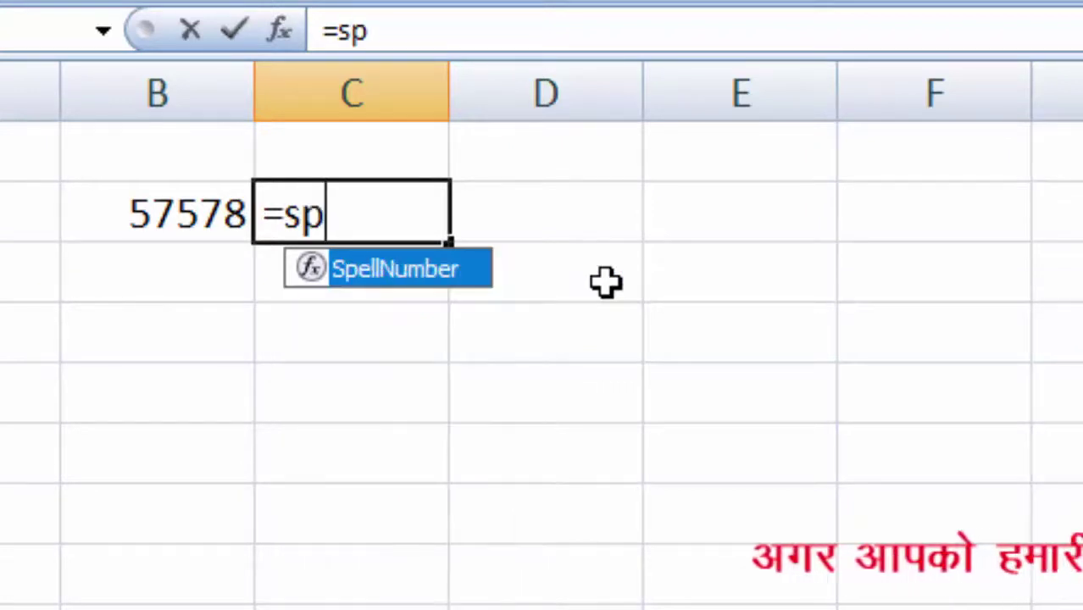
{"action": "type", "text": "e"}
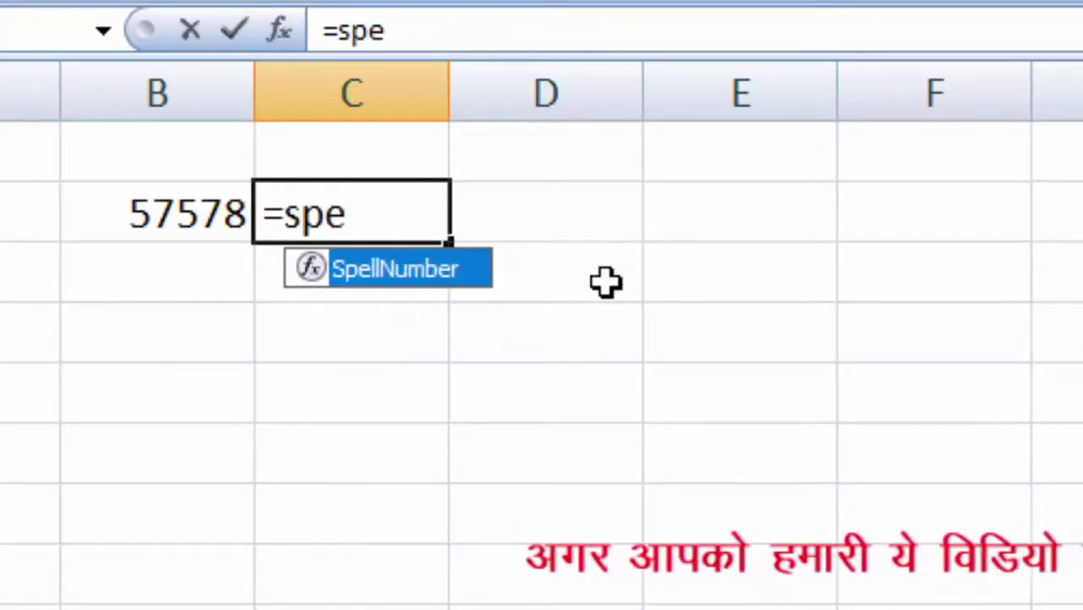
{"action": "key", "text": "Tab"}
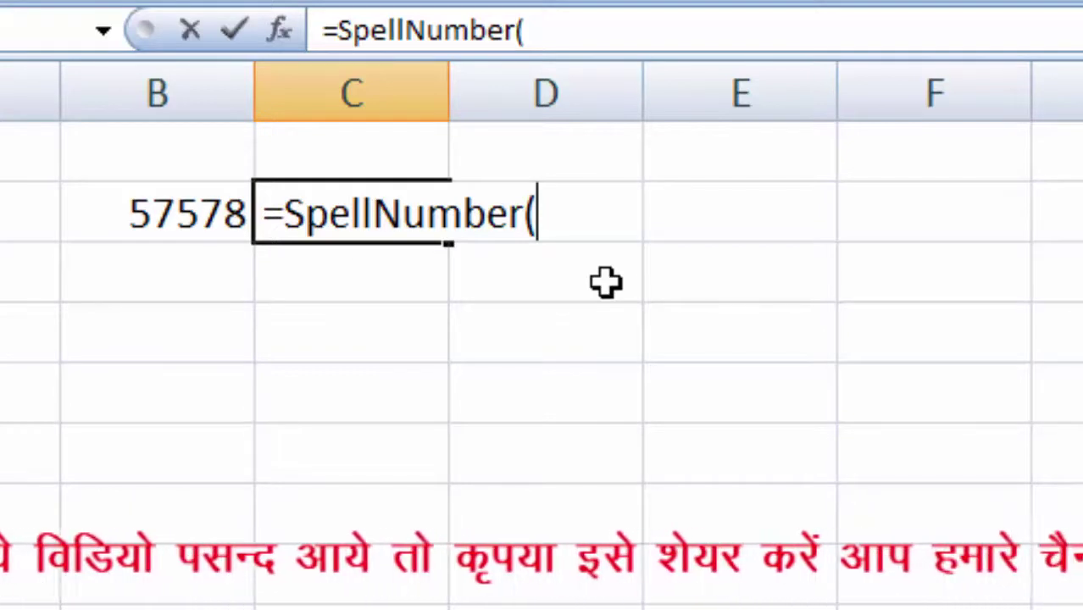
{"action": "left_click", "coordinate": [100, 206]}
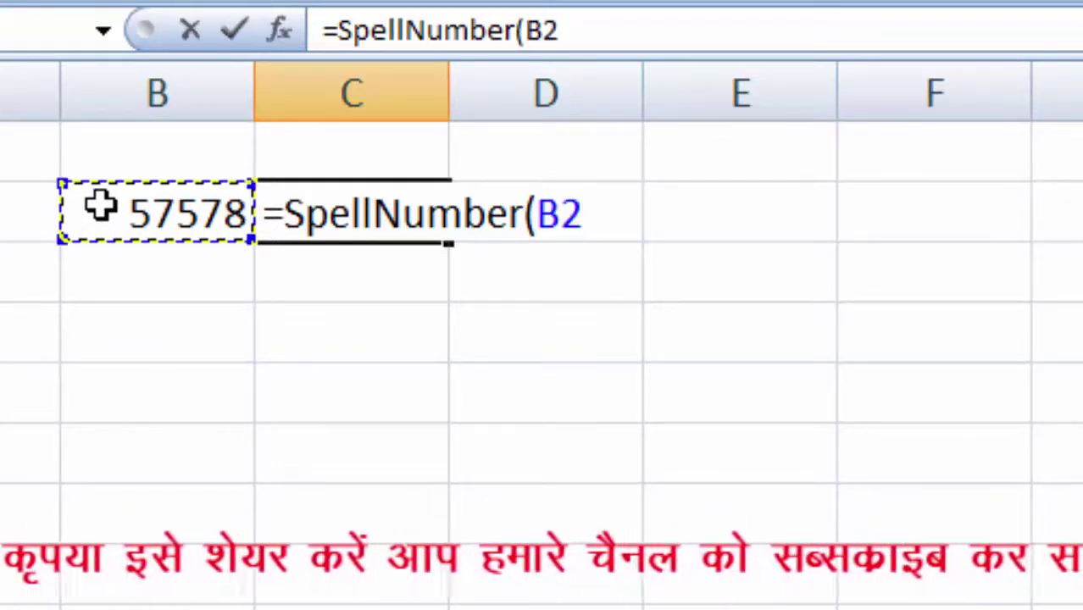
{"action": "type", "text": ")"}
{"action": "key", "text": "Return"}
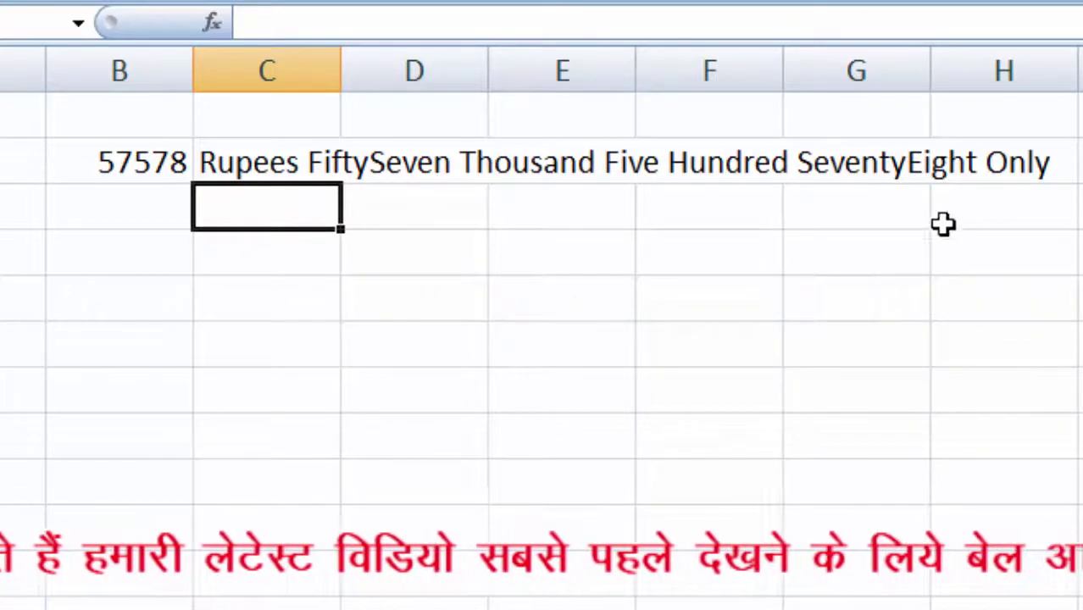
Step: Enter 67 in B3 and copy C2's SpellNumber formula down to C3
{"action": "left_click", "coordinate": [120, 215]}
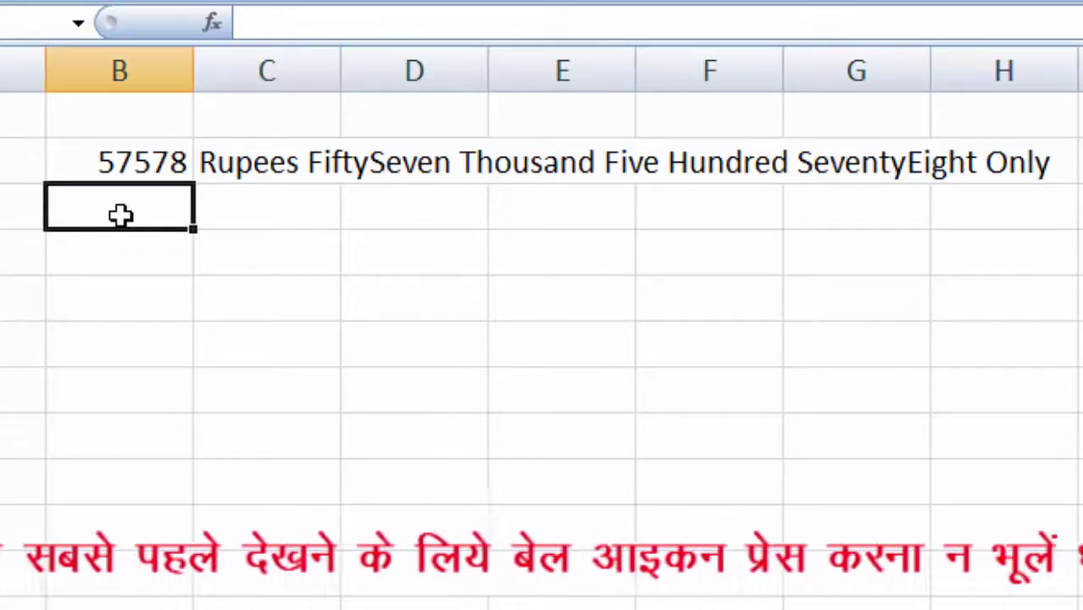
{"action": "type", "text": "67"}
{"action": "key", "text": "Tab"}
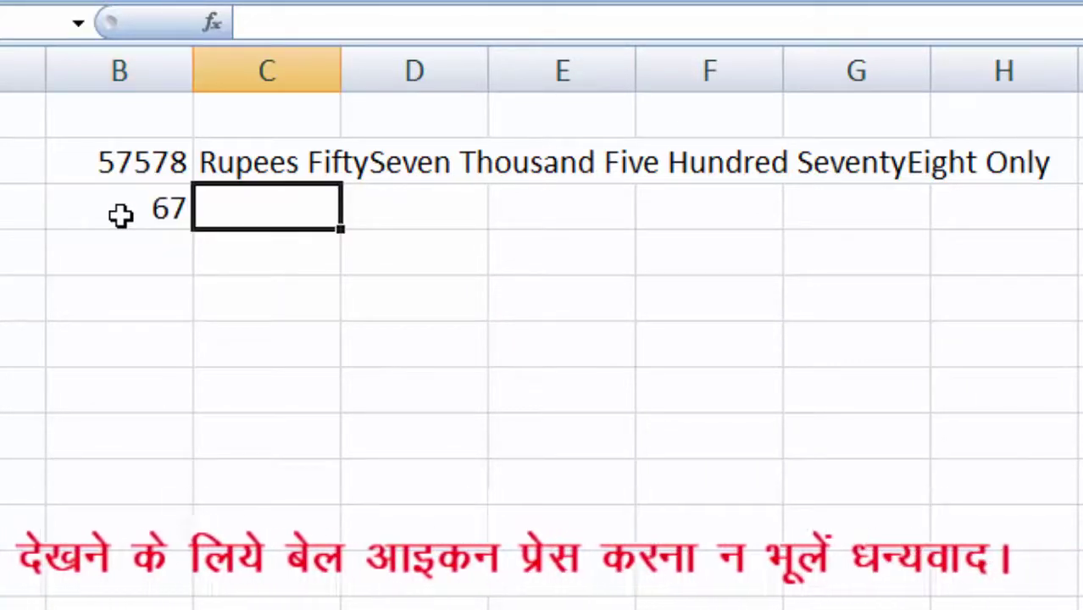
{"action": "left_click", "coordinate": [240, 170]}
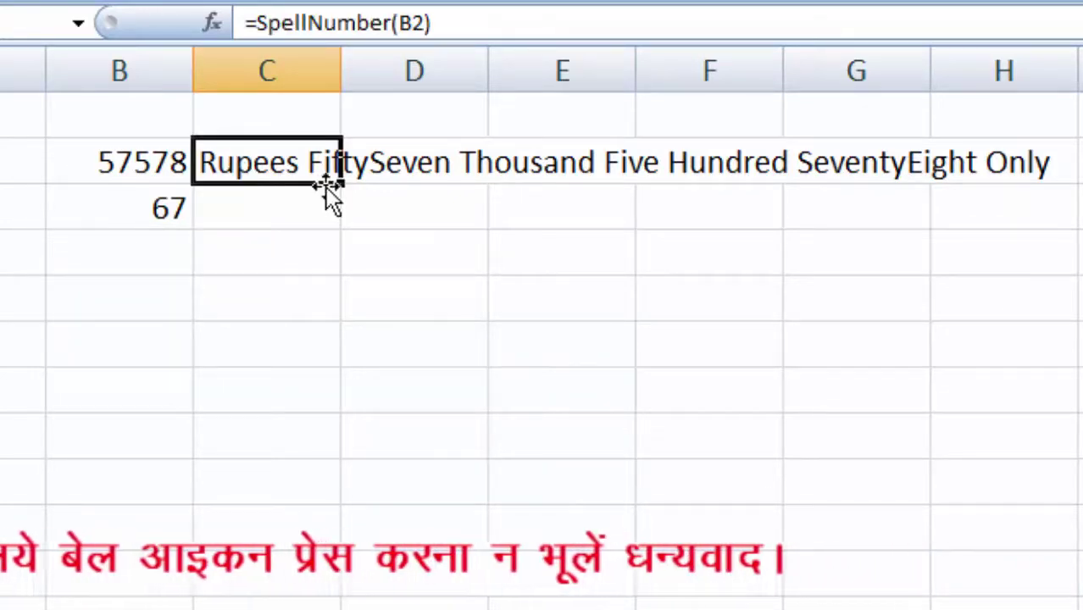
{"action": "left_click_drag", "start_coordinate": [341, 186], "coordinate": [337, 225]}
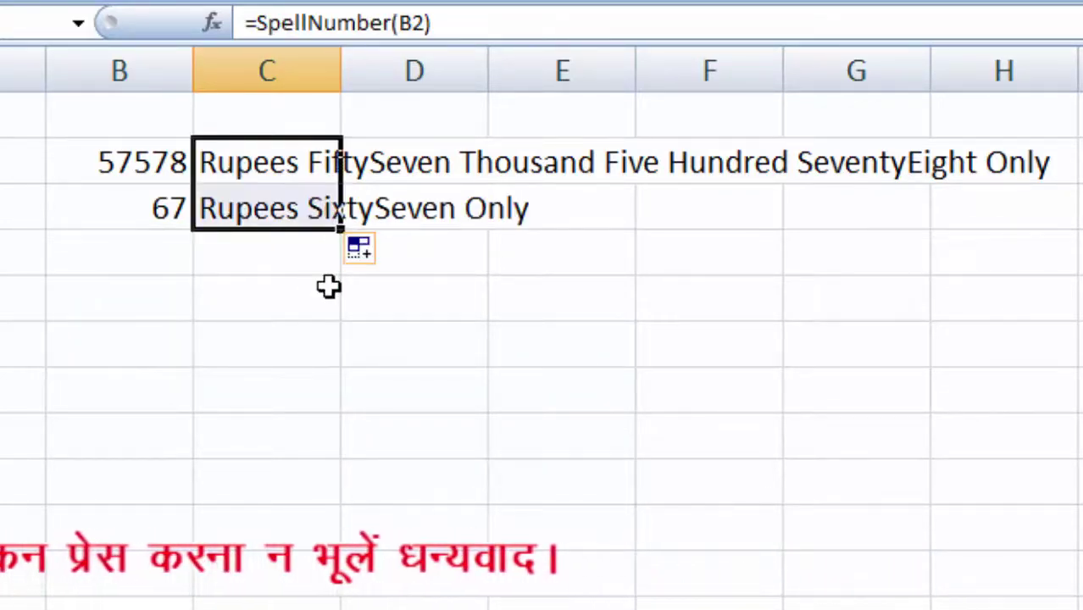
Step: Enter 789 in B4 and fill the SpellNumber formula down through C4
{"action": "left_click", "coordinate": [188, 269]}
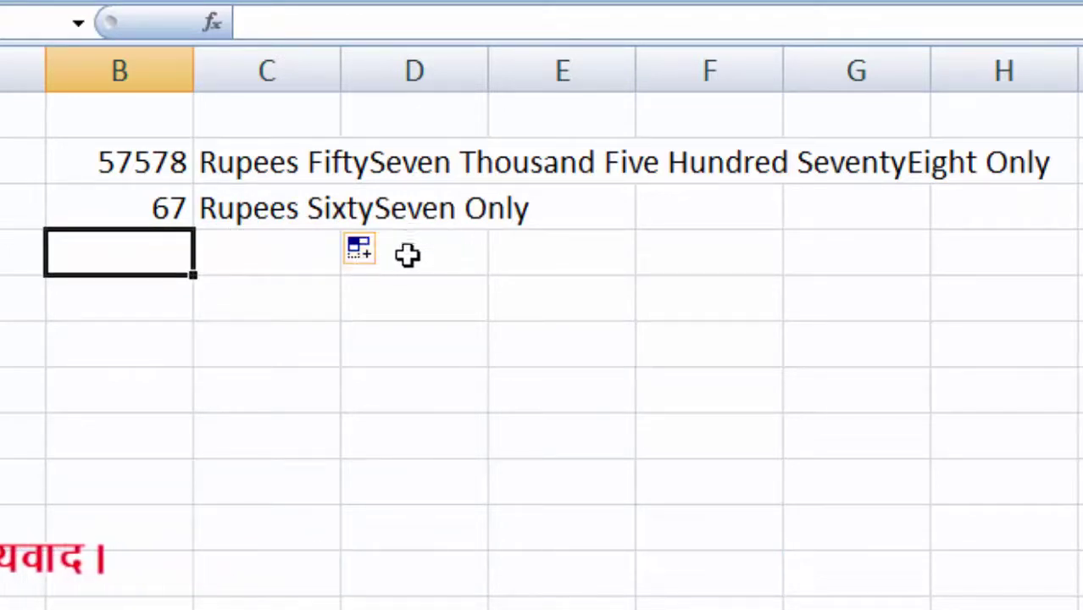
{"action": "type", "text": "789"}
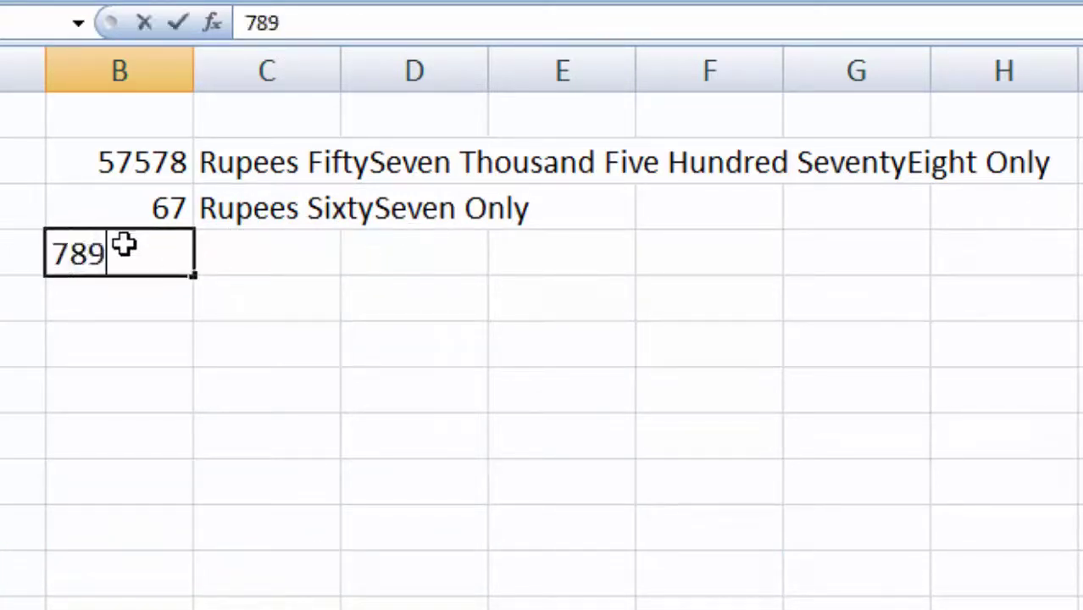
{"action": "key", "text": "Tab"}
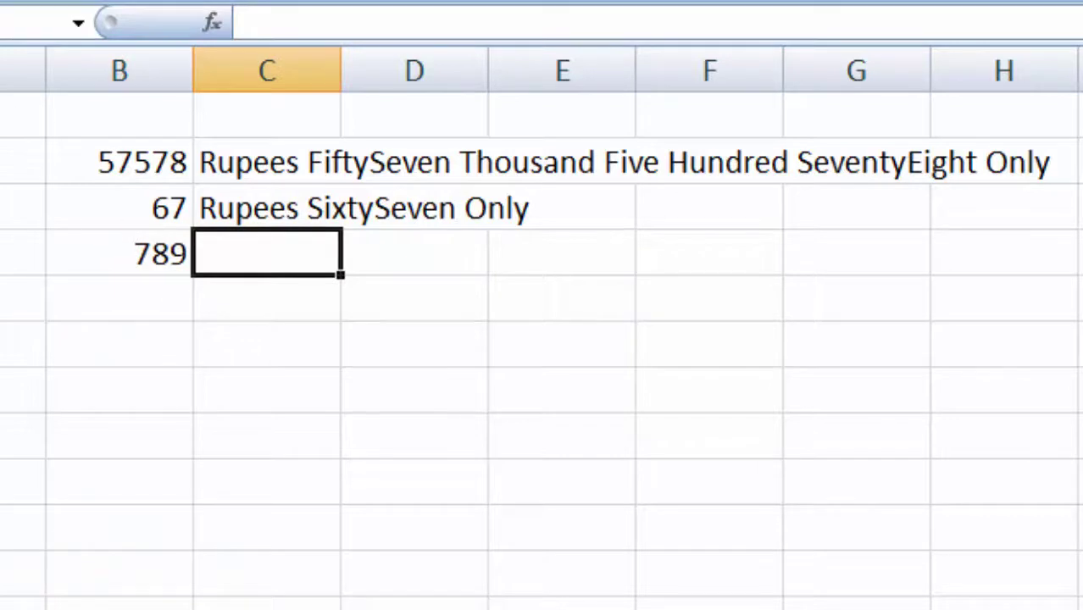
{"action": "left_click_drag", "start_coordinate": [288, 160], "coordinate": [268, 241]}
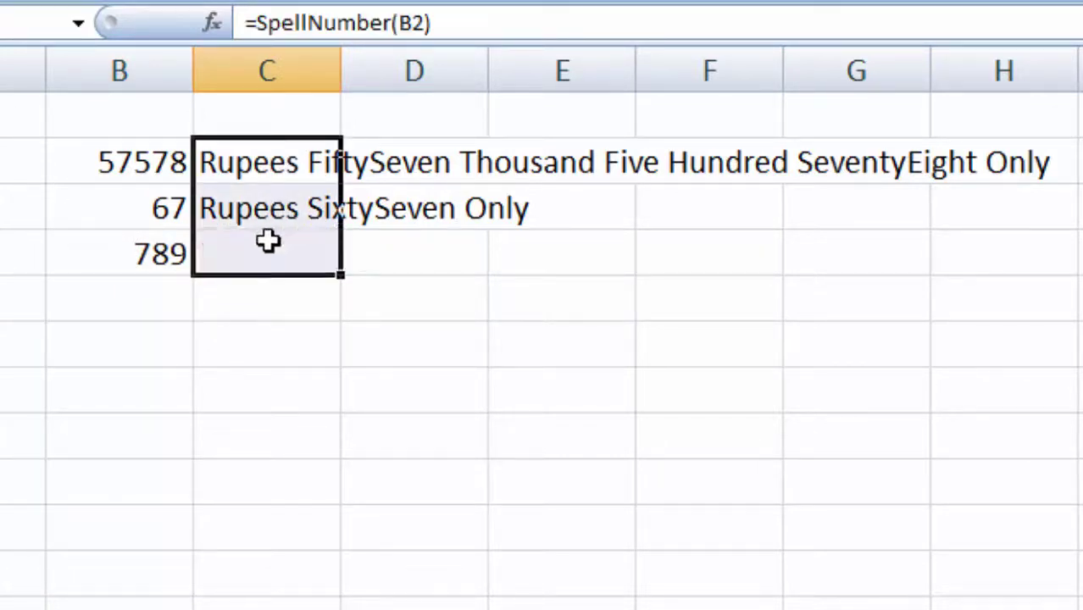
{"action": "key", "text": "ctrl+d"}
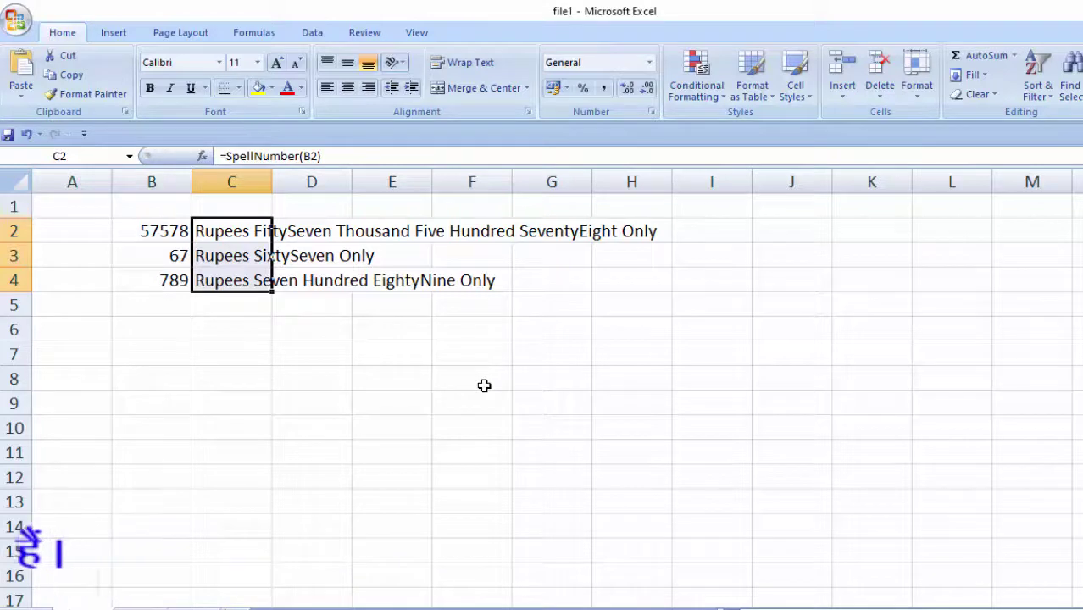
{"action": "left_click", "coordinate": [472, 387]}
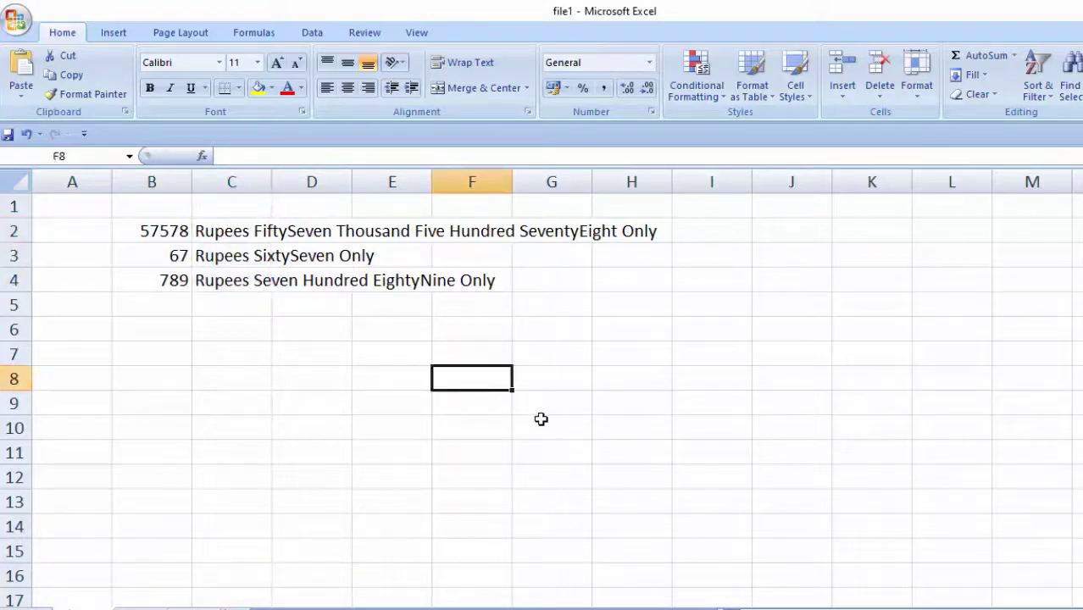